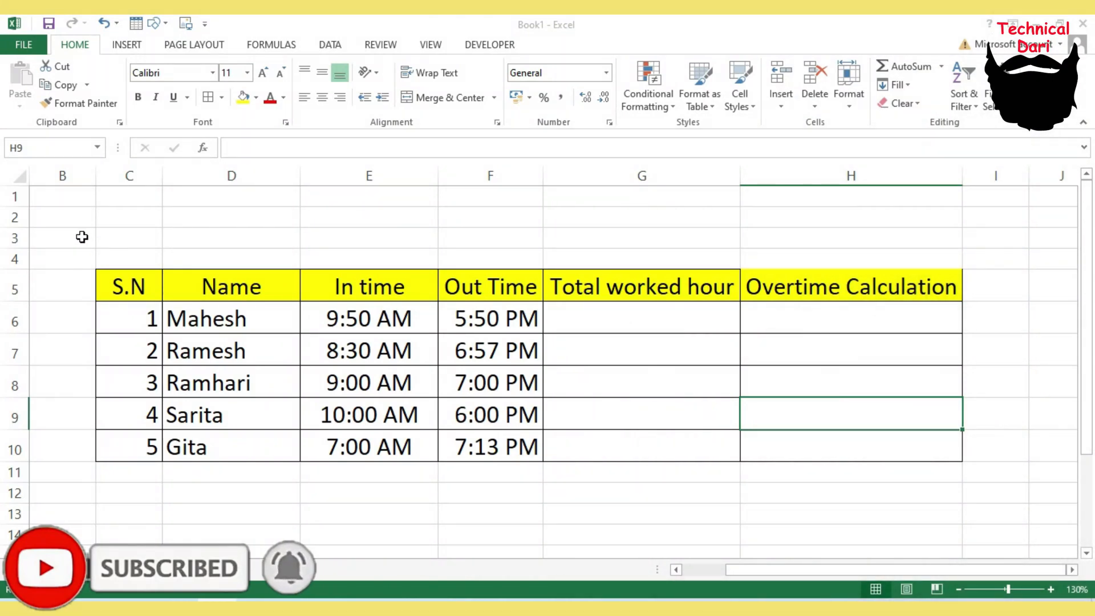
# - Review the employee table's S.N, name, in time, out time, total worked hour and overtime columns
pyautogui.moveTo(80, 237); pyautogui.dragTo(970, 495)
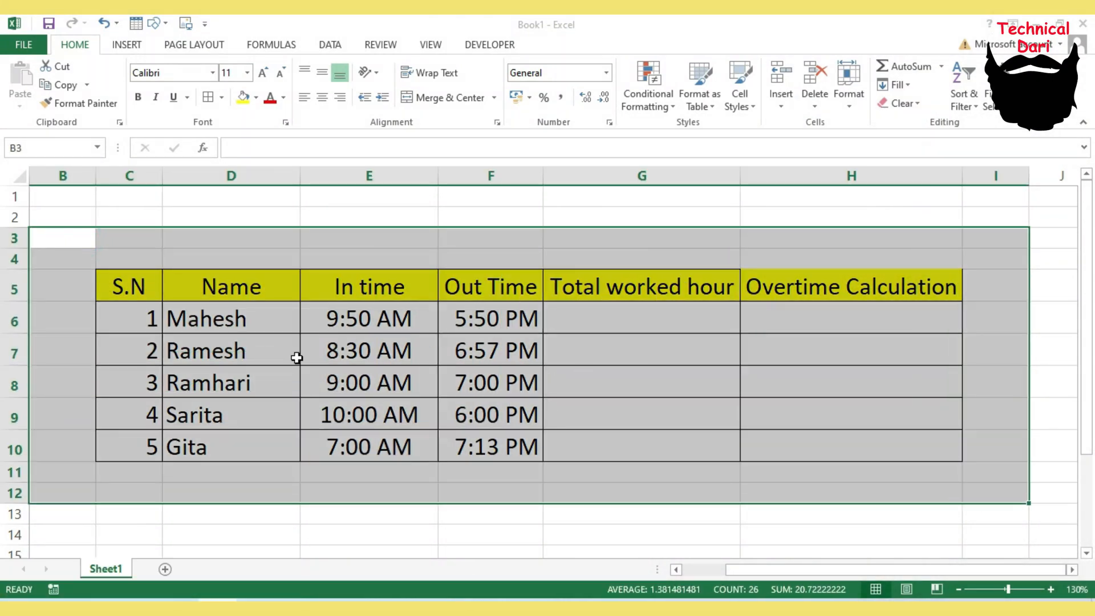
pyautogui.moveTo(195, 317); pyautogui.dragTo(197, 442)
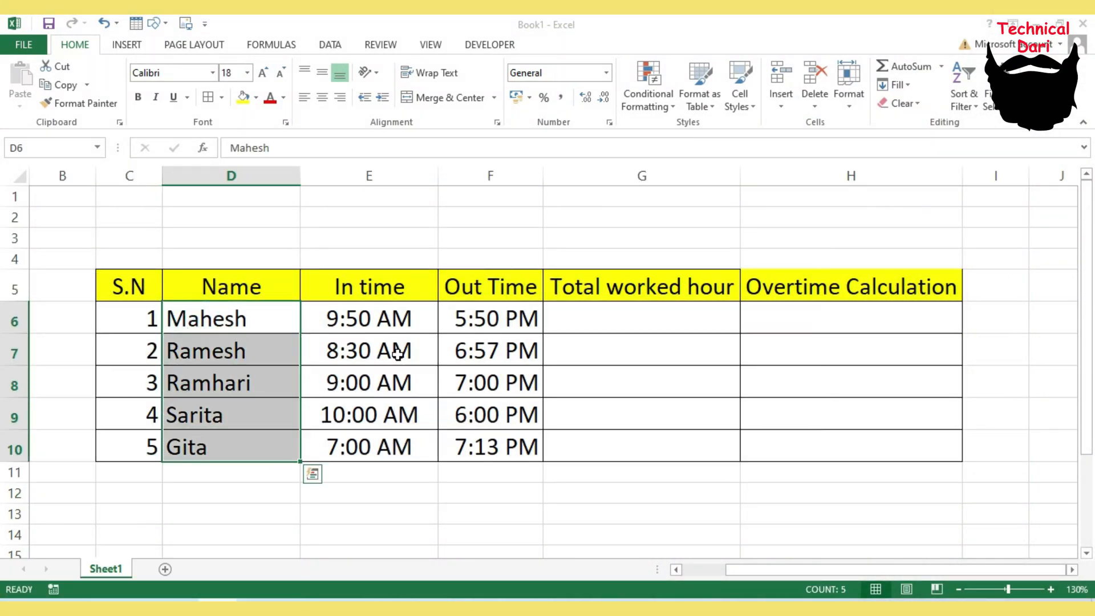
pyautogui.moveTo(346, 318); pyautogui.dragTo(362, 452)
pyautogui.moveTo(464, 318); pyautogui.dragTo(483, 440)
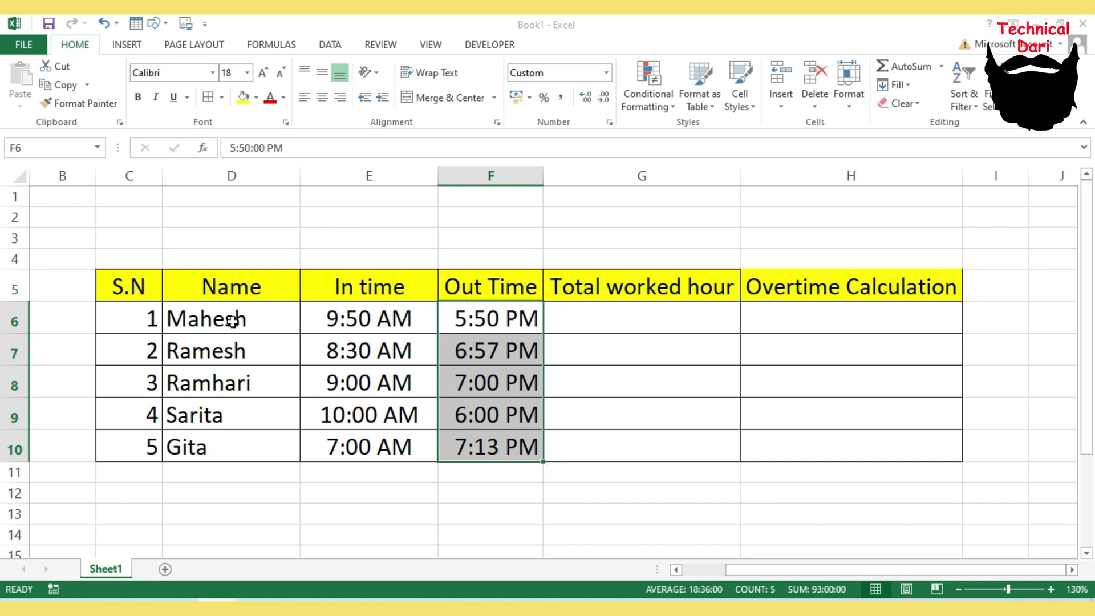
pyautogui.moveTo(232, 318); pyautogui.dragTo(234, 446)
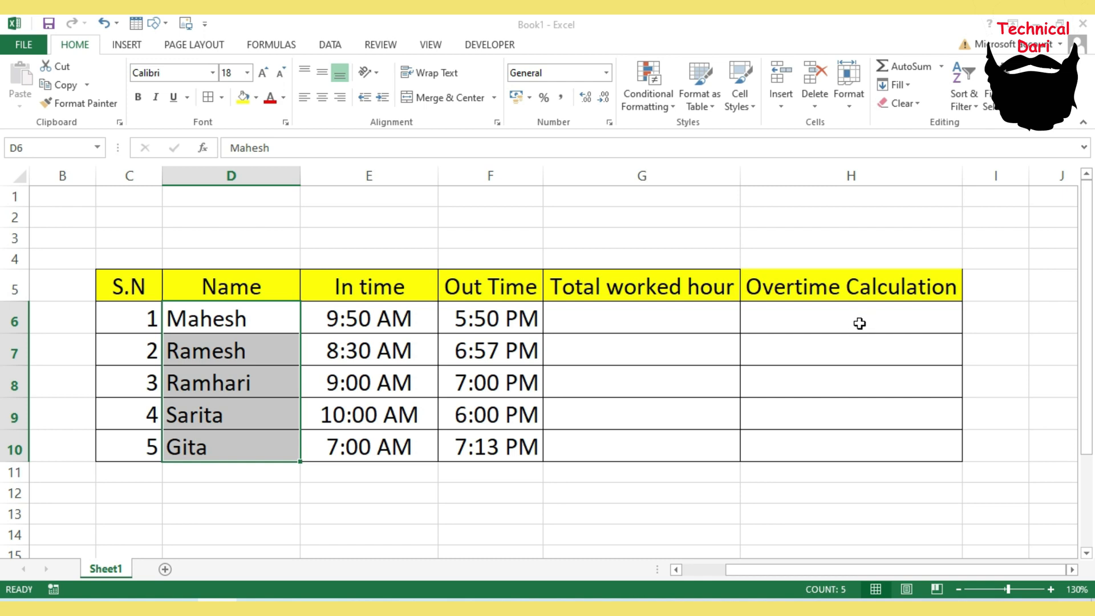
pyautogui.moveTo(860, 324); pyautogui.dragTo(853, 445)
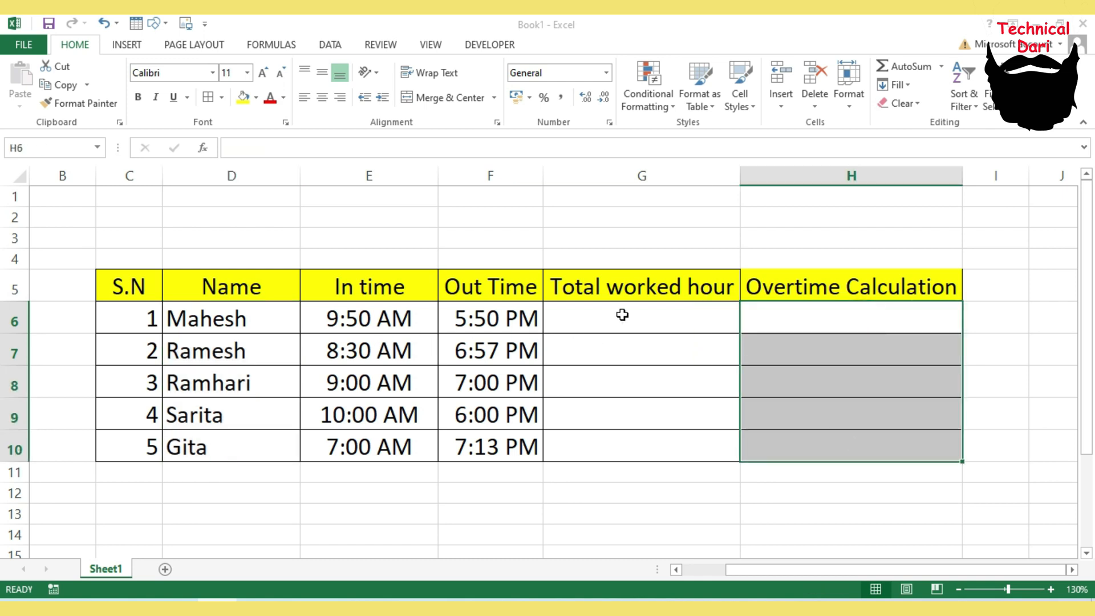
pyautogui.moveTo(649, 323); pyautogui.dragTo(649, 446)
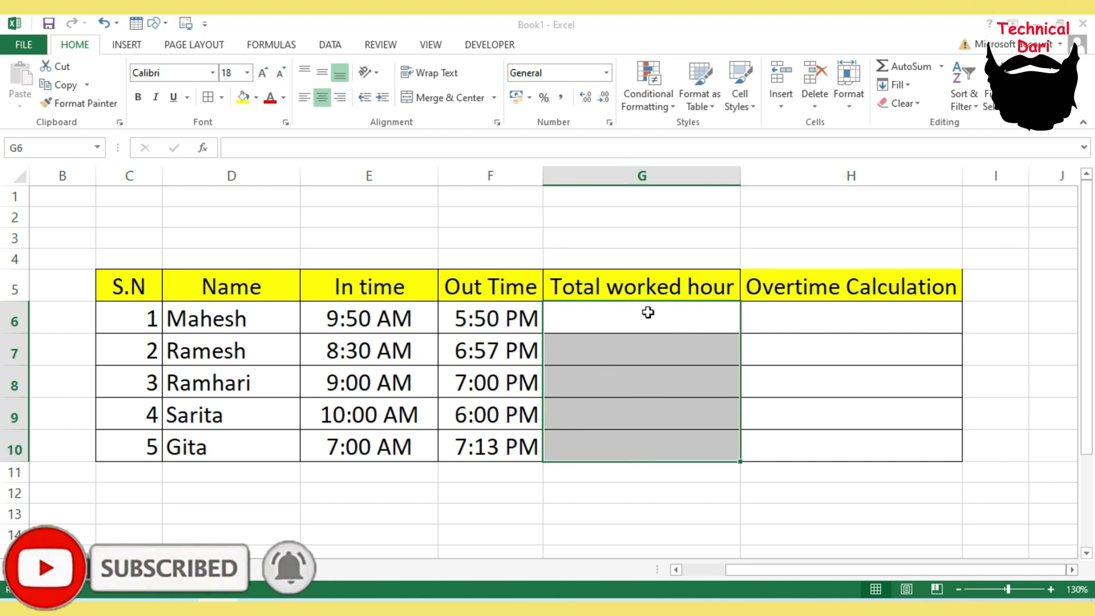
# - Enter the formula =IF(F6>E6,F6-E6,F6-E6+1) in the first Total worked hour cell
pyautogui.click(612, 322)
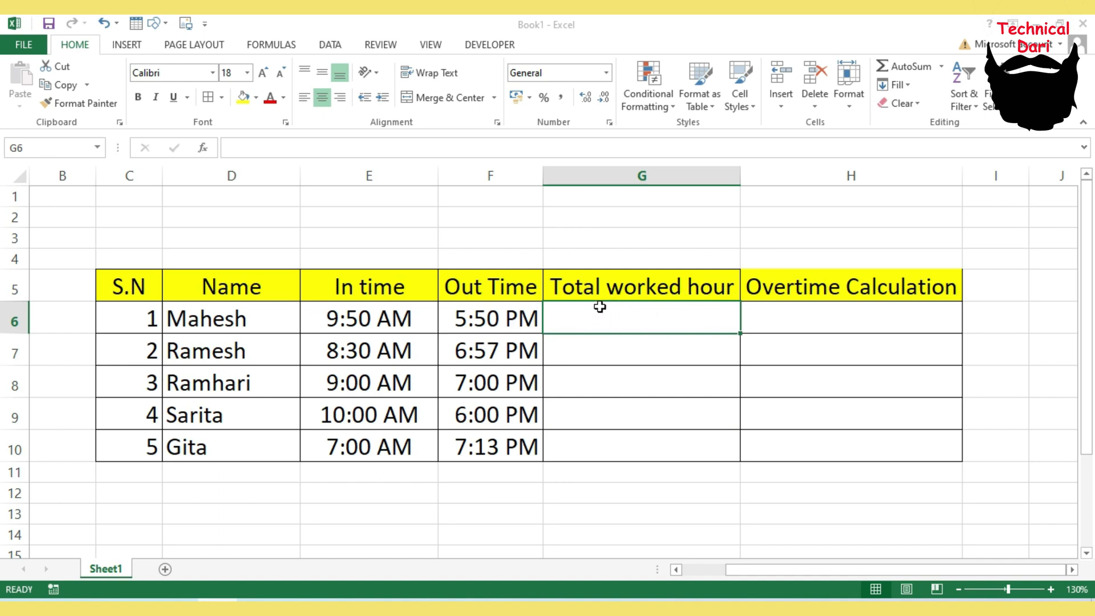
pyautogui.write('=')
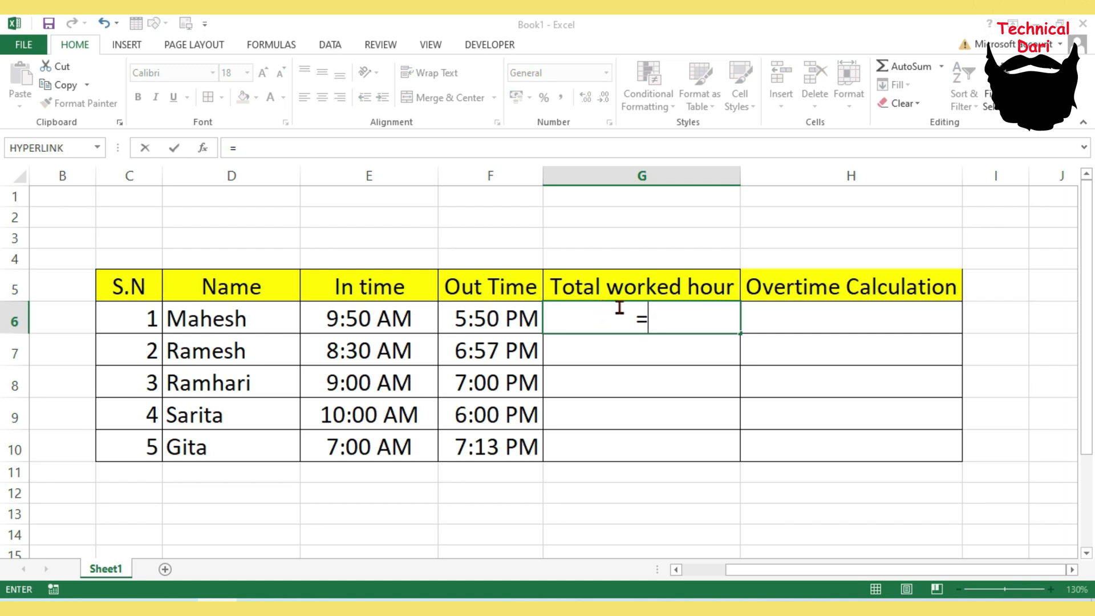
pyautogui.write('if(')
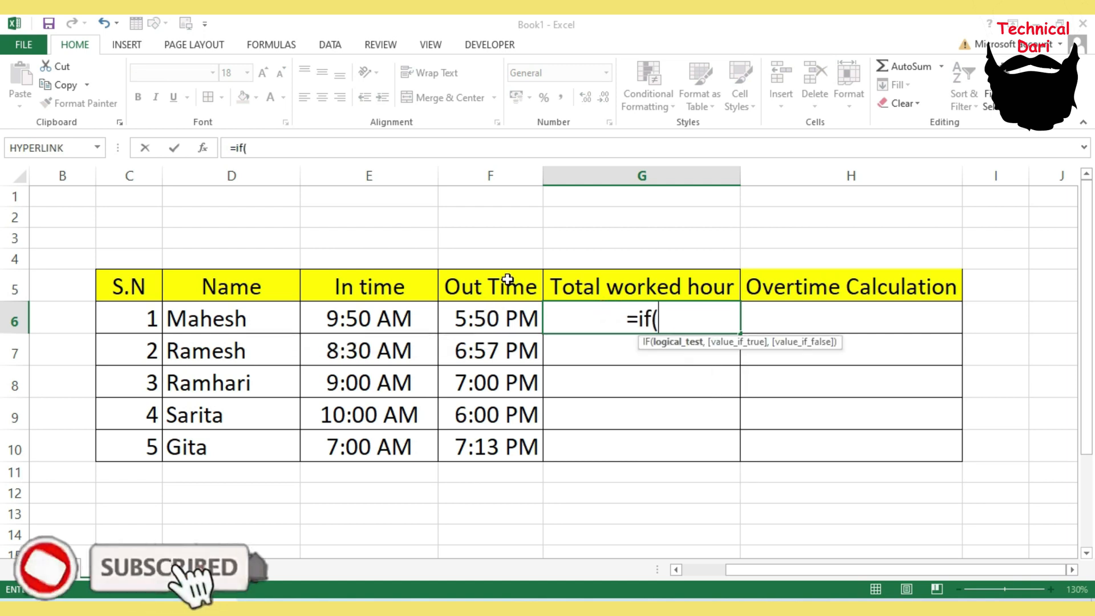
pyautogui.click(507, 315)
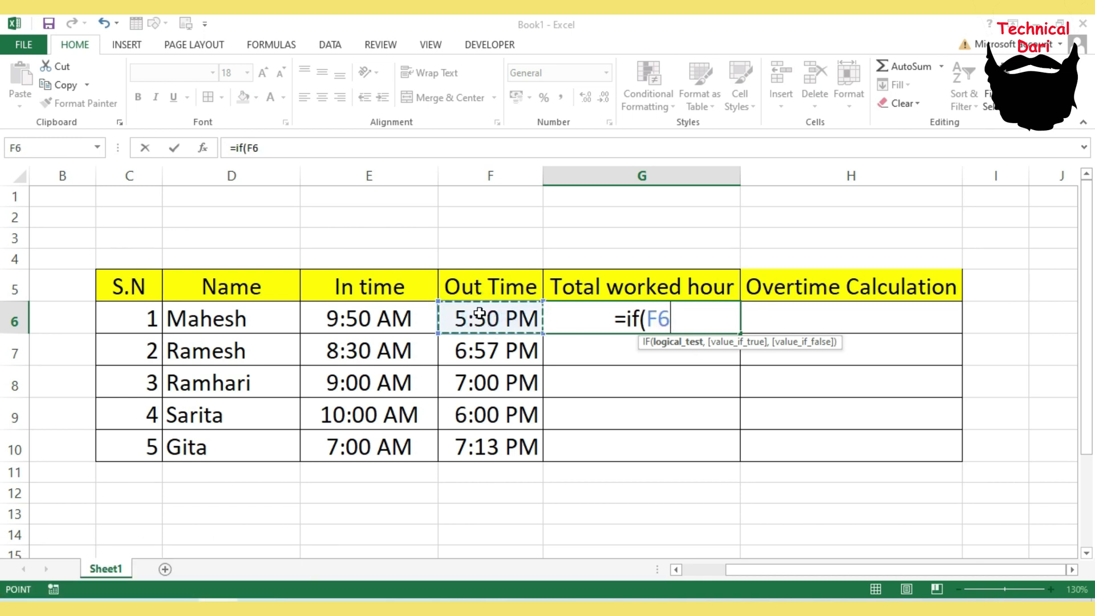
pyautogui.write('>')
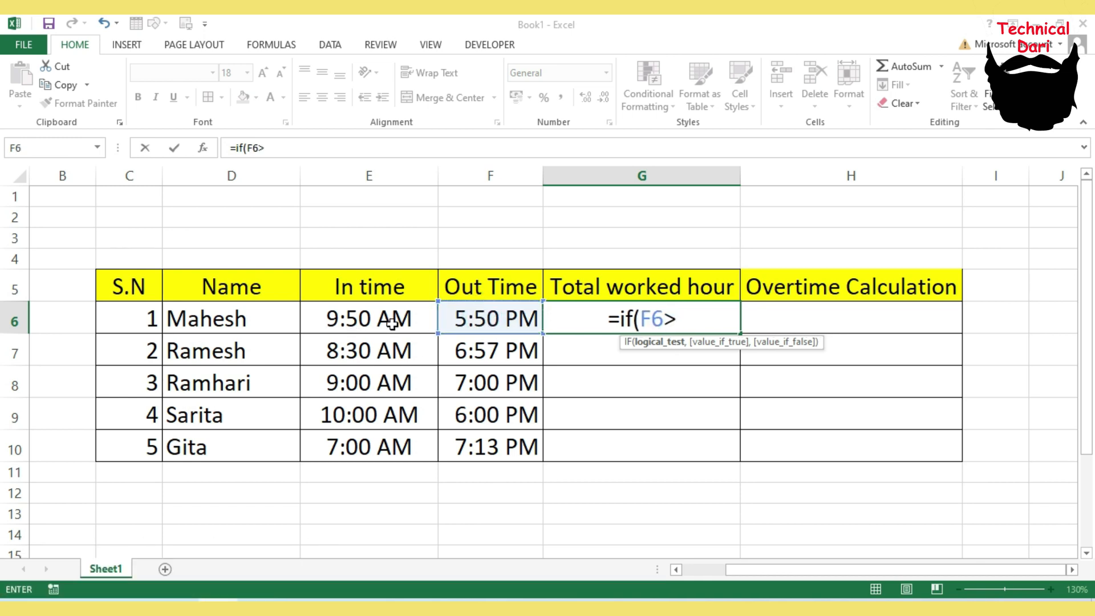
pyautogui.click(365, 318)
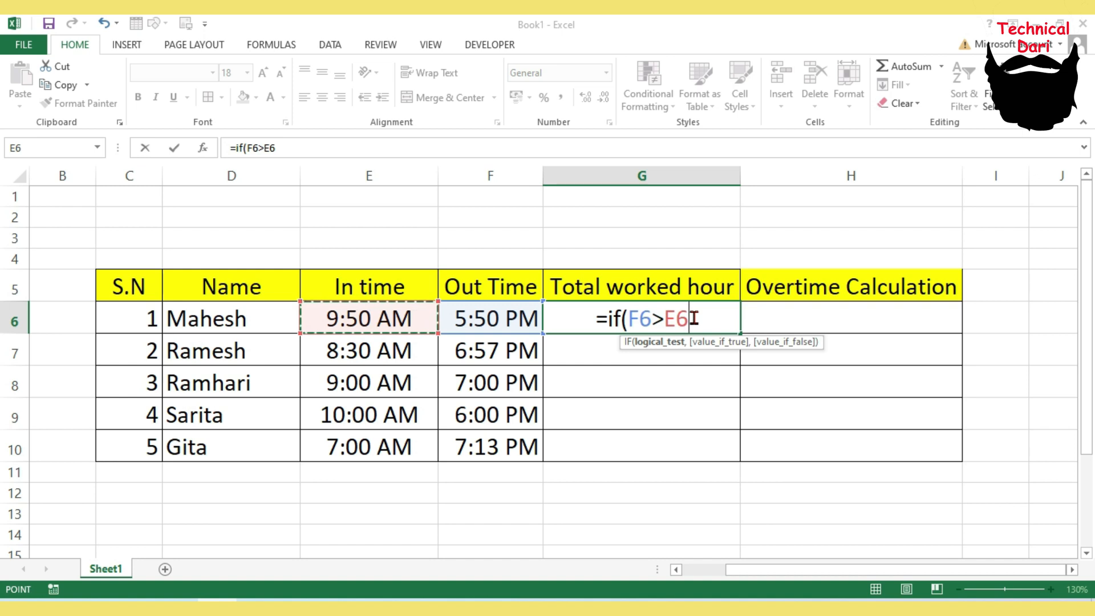
pyautogui.write(',')
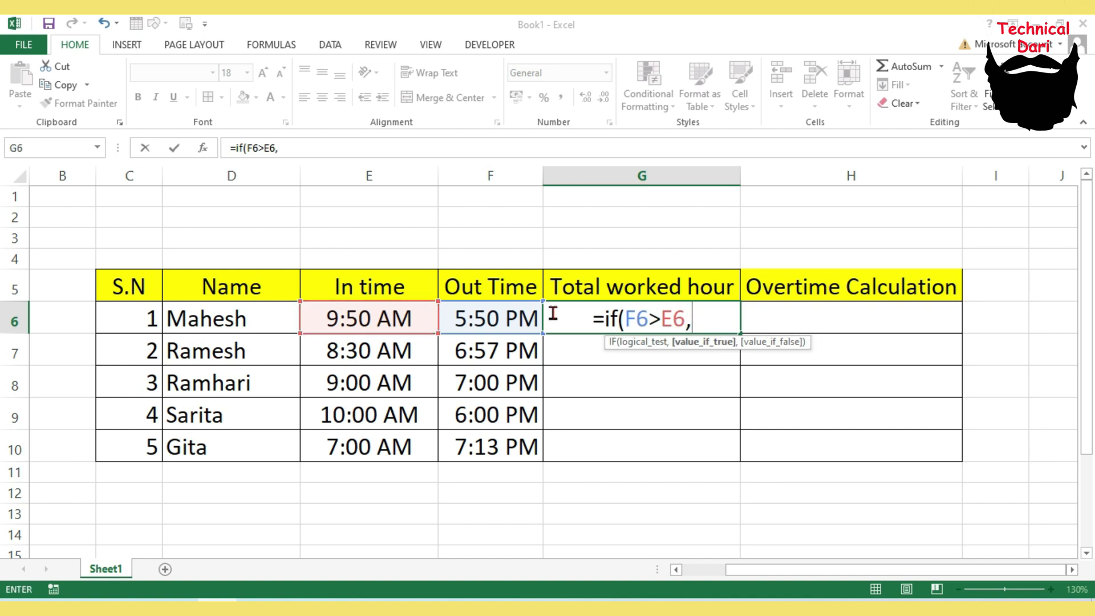
pyautogui.click(493, 318)
pyautogui.write('-')
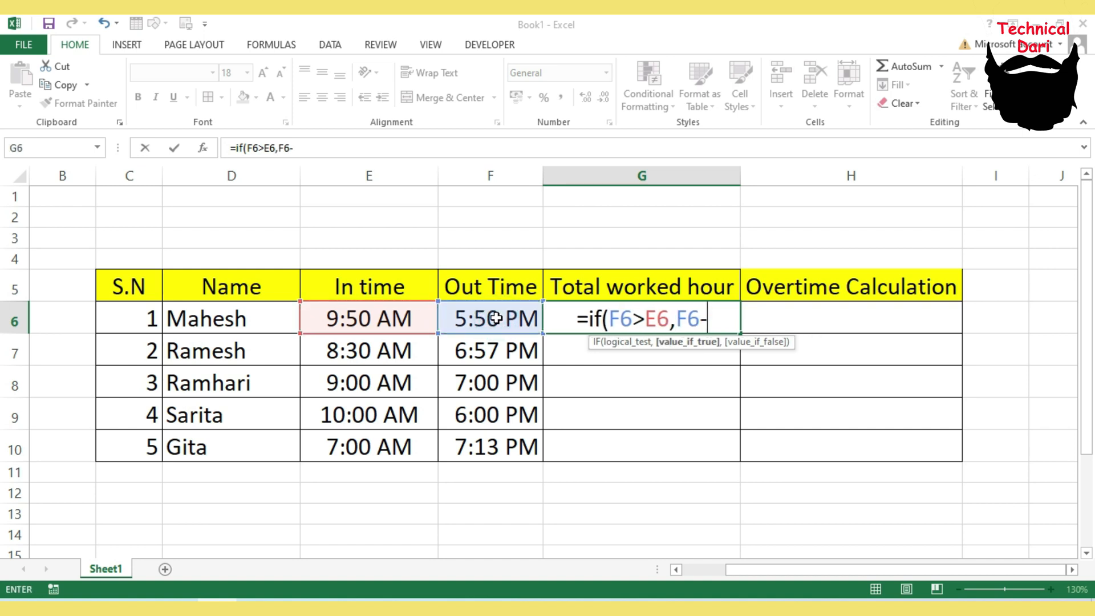
pyautogui.click(394, 318)
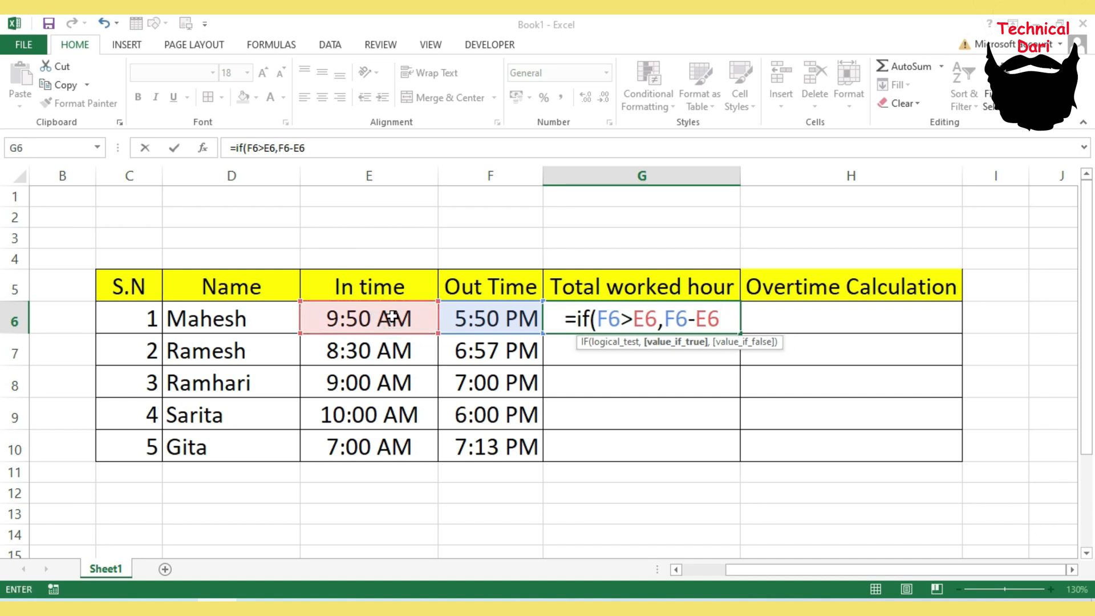
pyautogui.write(',')
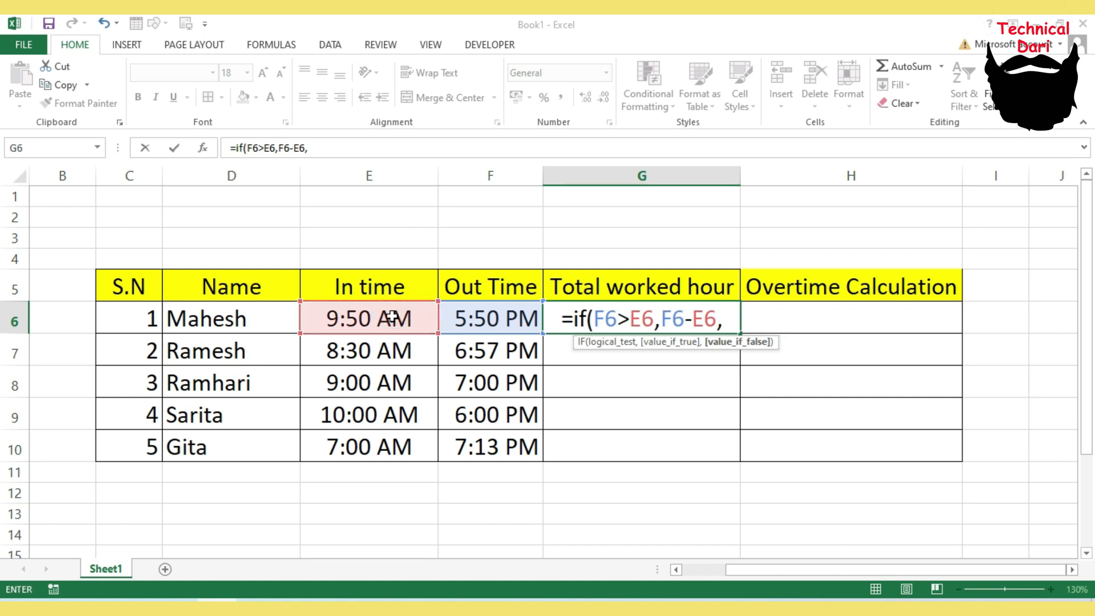
pyautogui.click(500, 317)
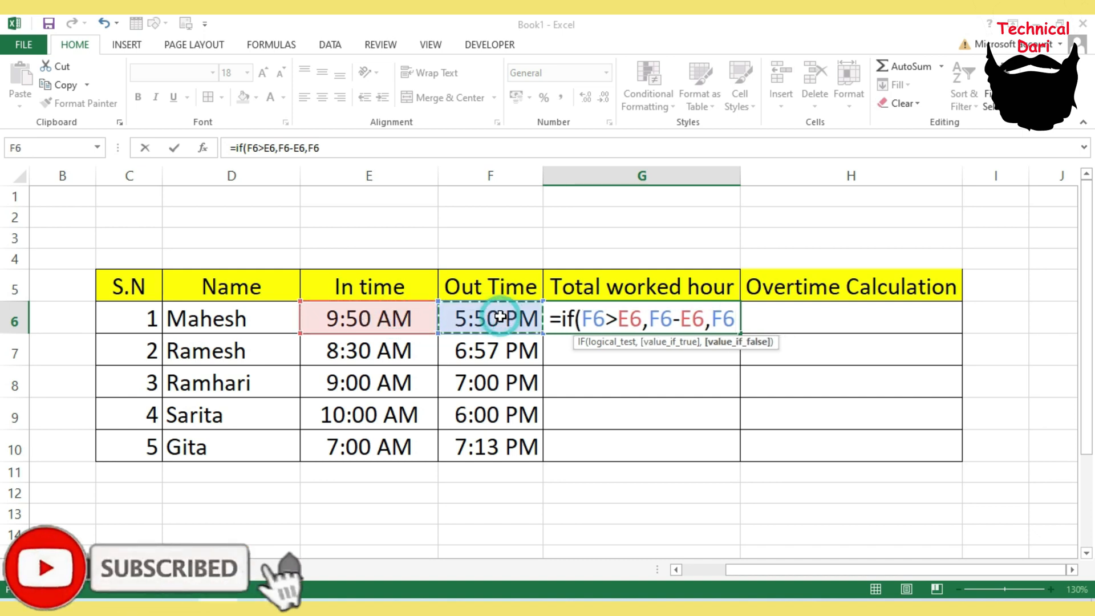
pyautogui.write('-')
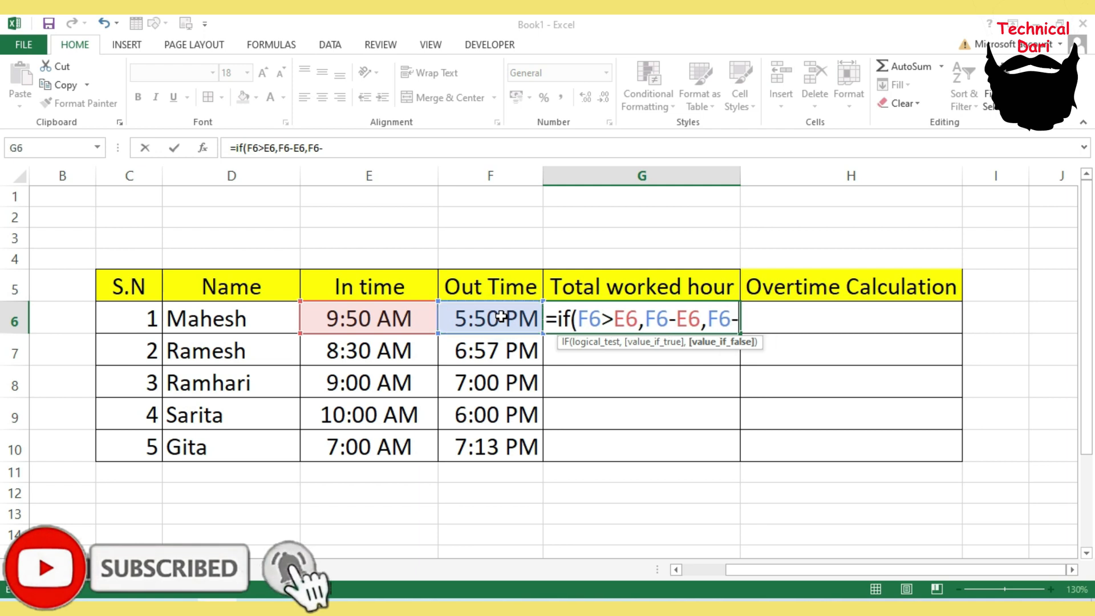
pyautogui.click(388, 318)
pyautogui.write('+')
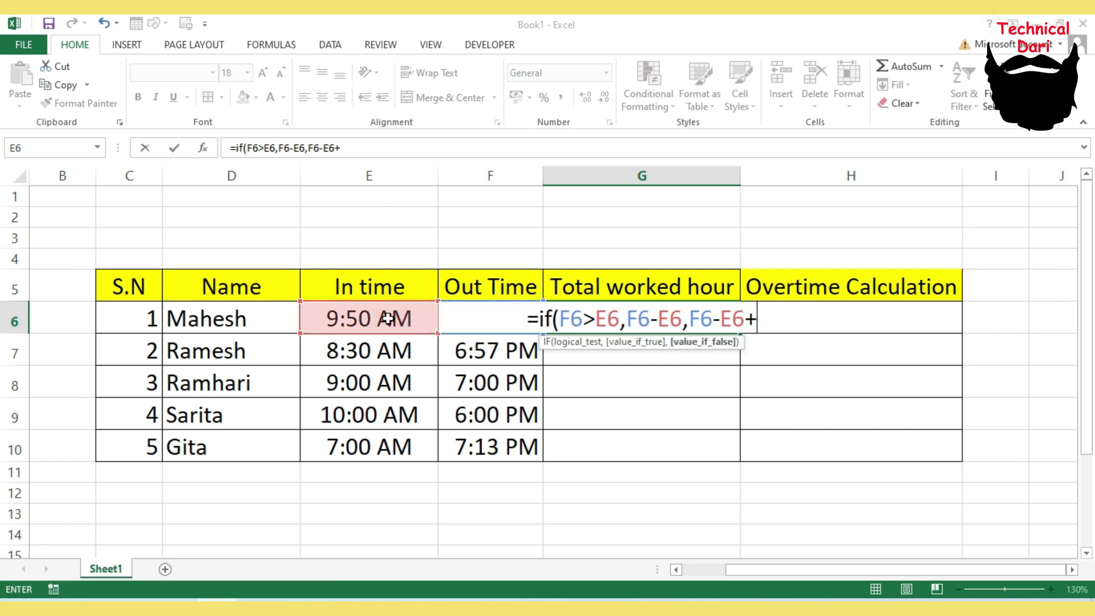
pyautogui.write('1)')
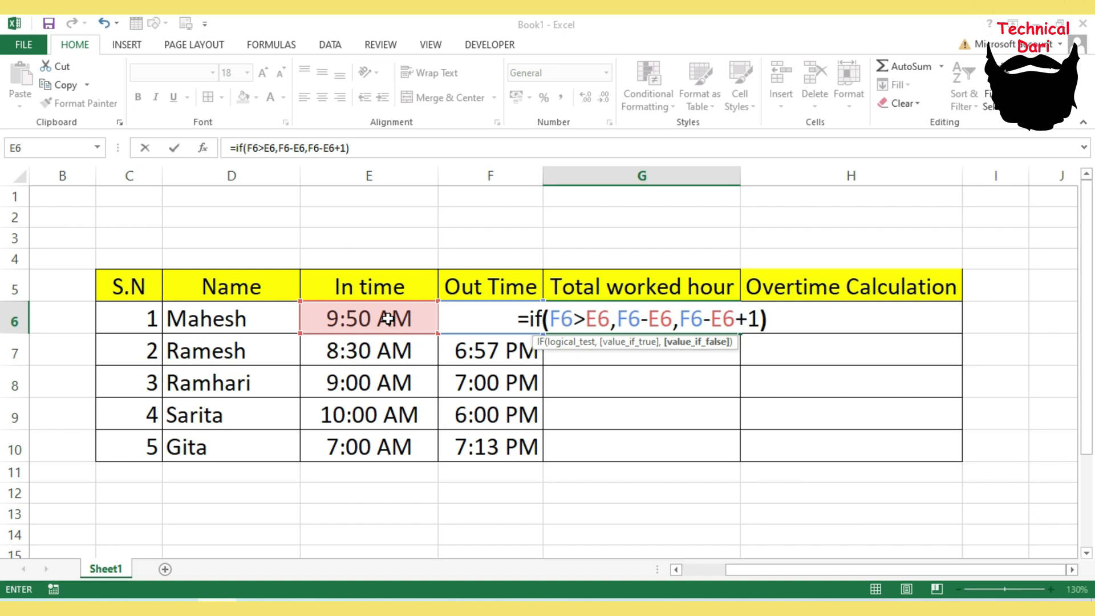
pyautogui.press('Return')
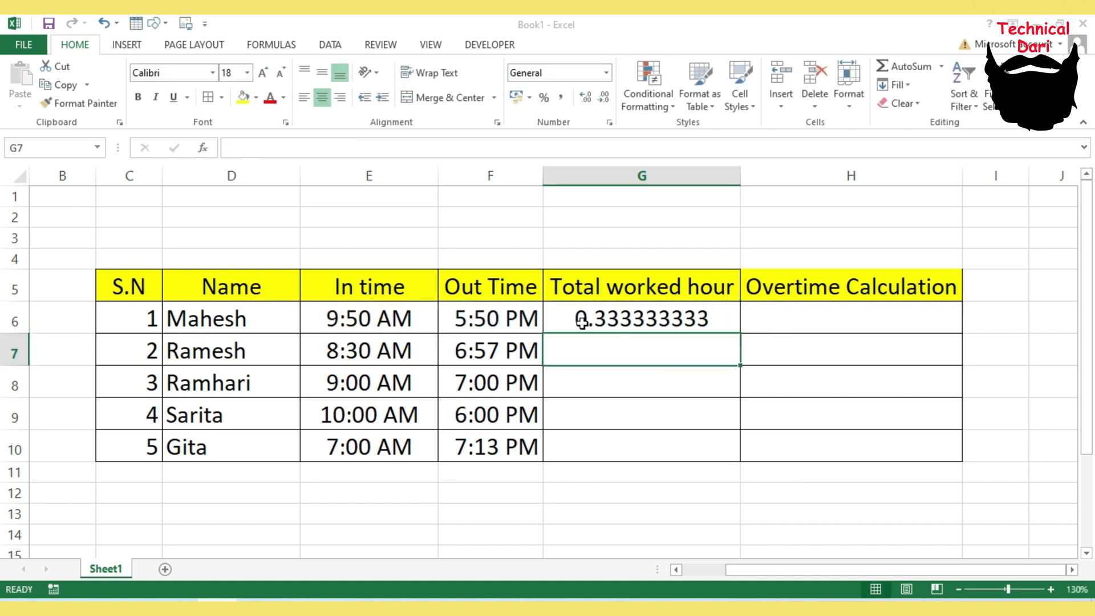
# - Format the first Total worked hour cell as Time with the 13:30 type
pyautogui.click(631, 318)
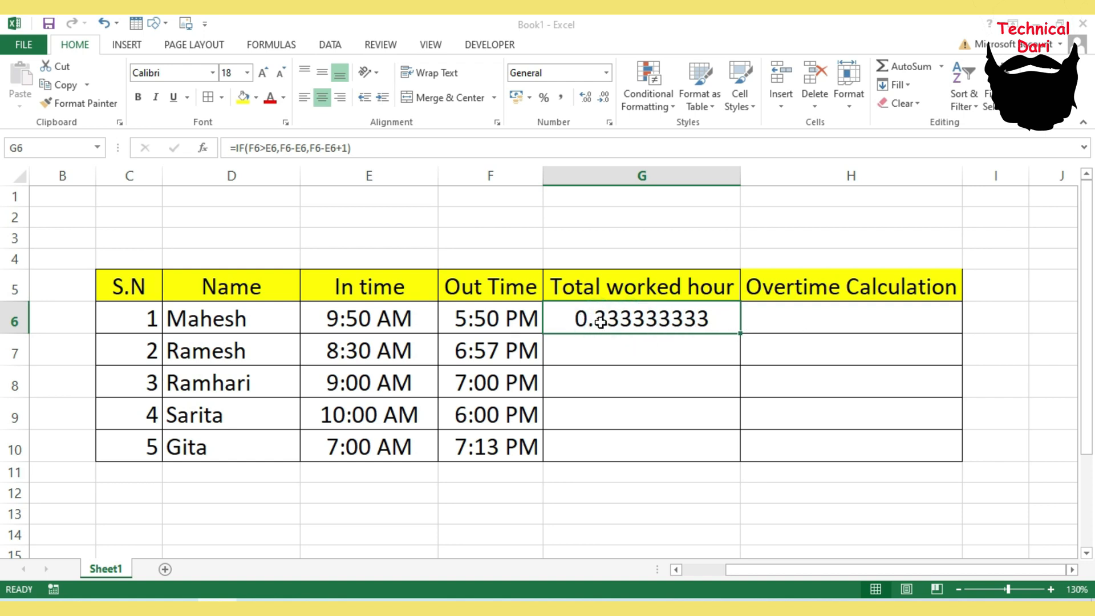
pyautogui.click(659, 315)
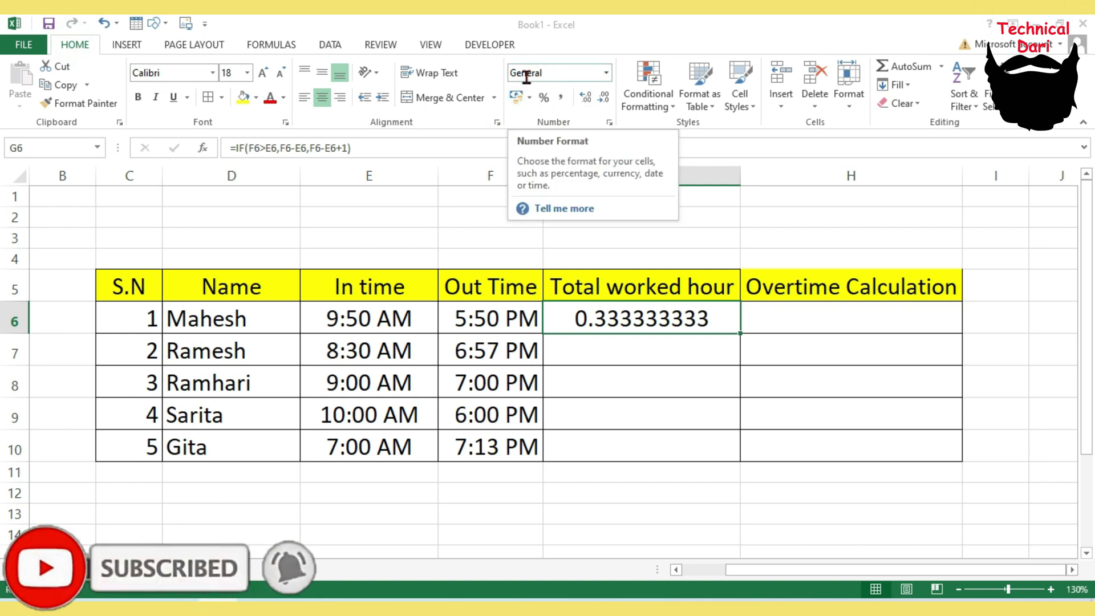
pyautogui.click(609, 122)
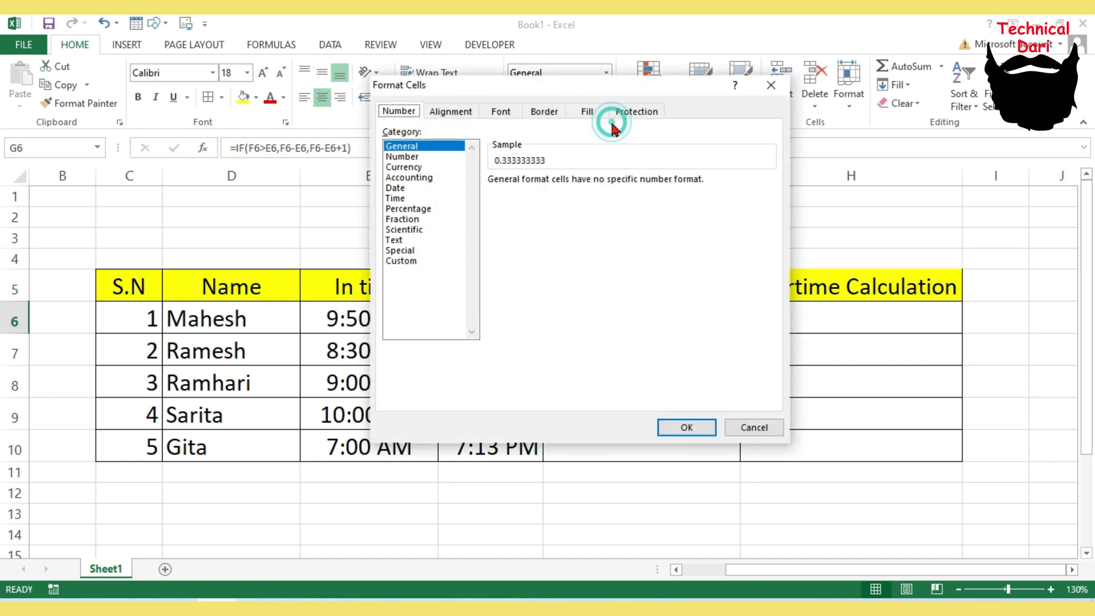
pyautogui.click(398, 198)
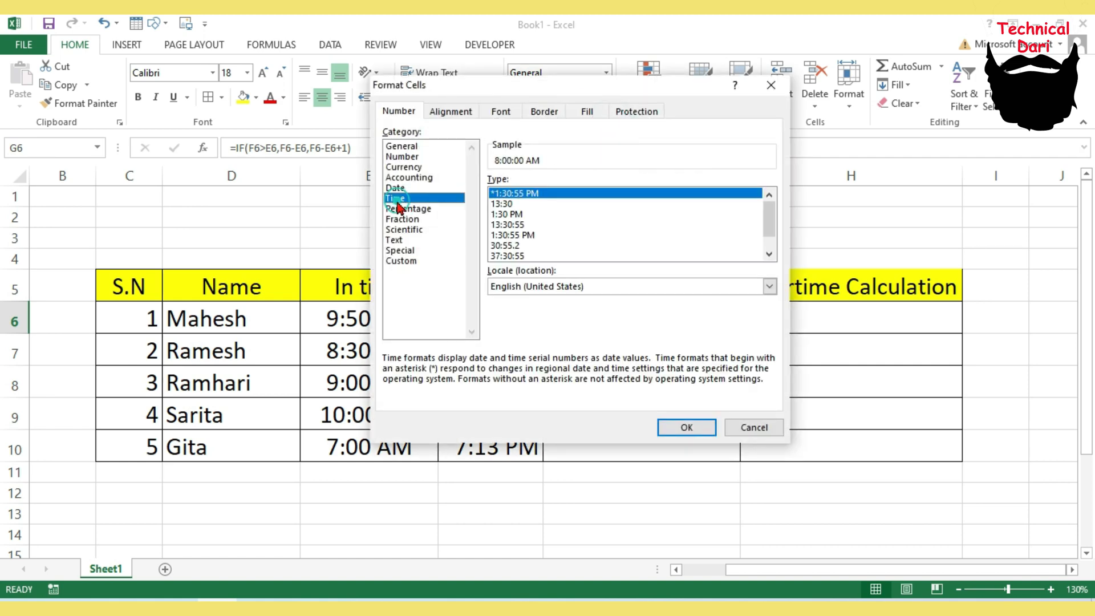
pyautogui.click(500, 204)
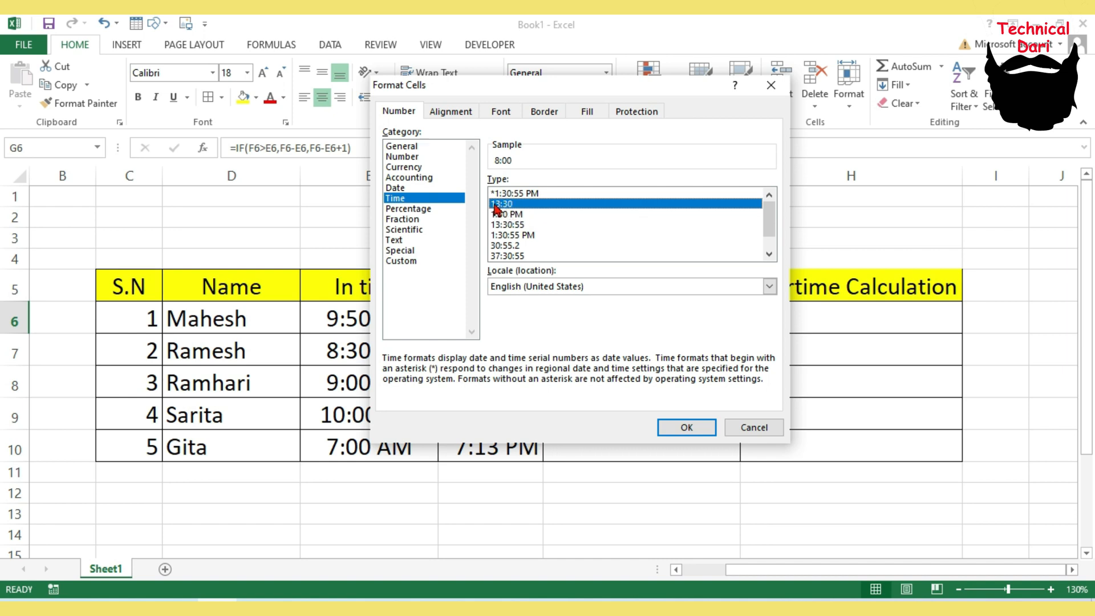
pyautogui.click(695, 429)
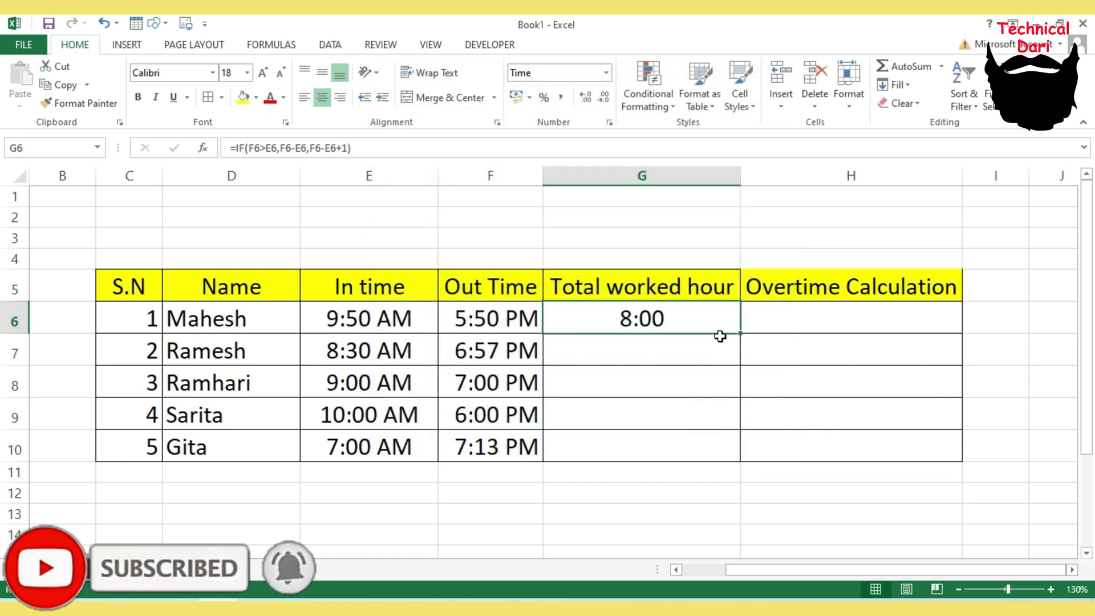
# - Fill the worked-hour formula down through the remaining Total worked hour cells for all five employees
pyautogui.moveTo(740, 335); pyautogui.dragTo(741, 459)
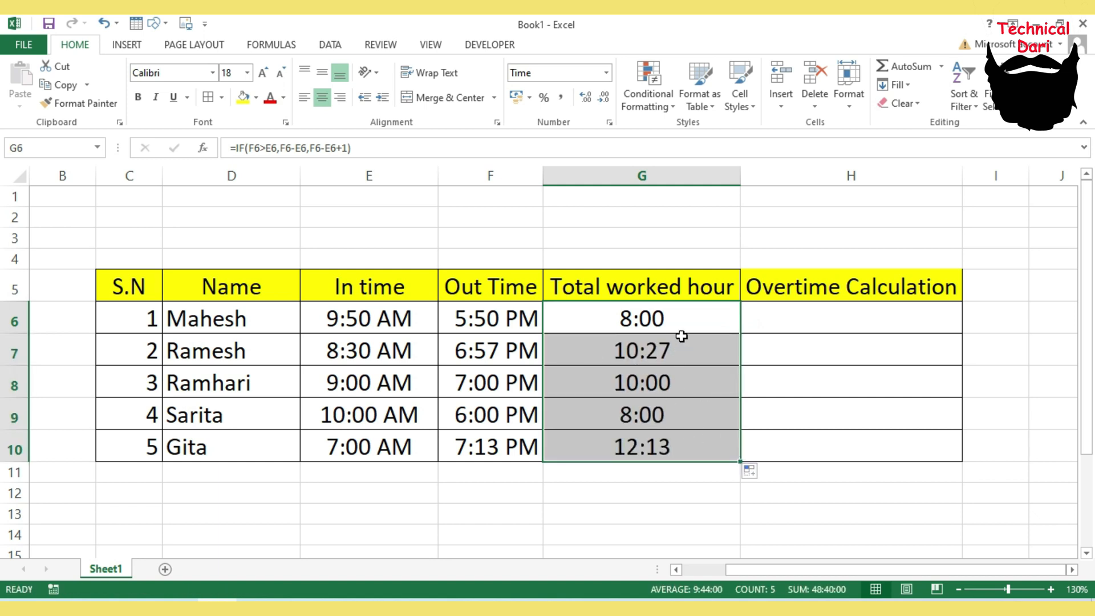
pyautogui.click(669, 316)
pyautogui.click(645, 351)
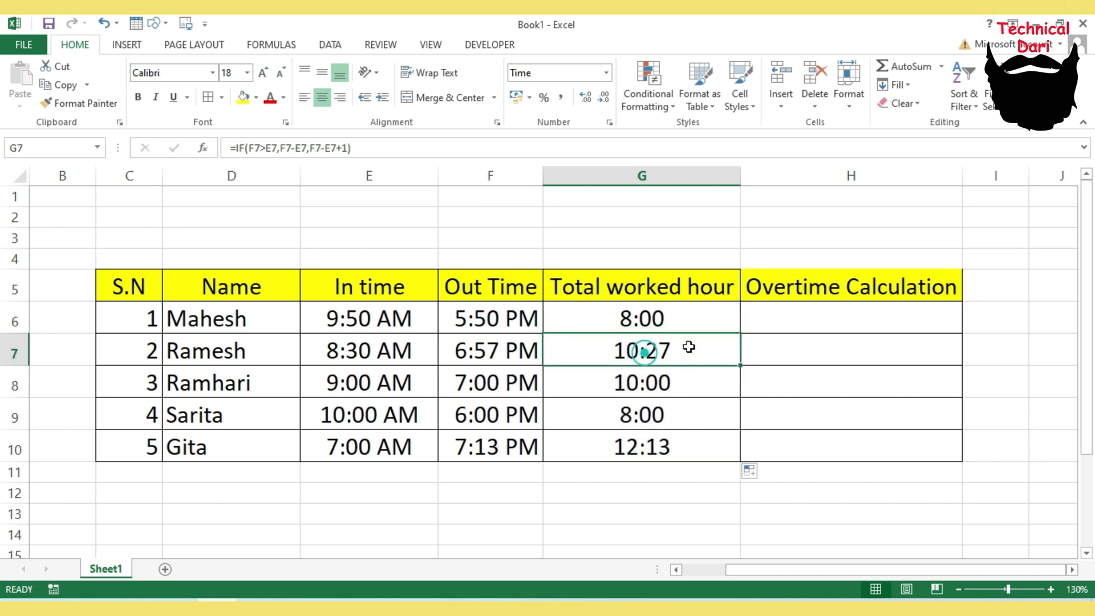
pyautogui.click(667, 392)
pyautogui.click(653, 416)
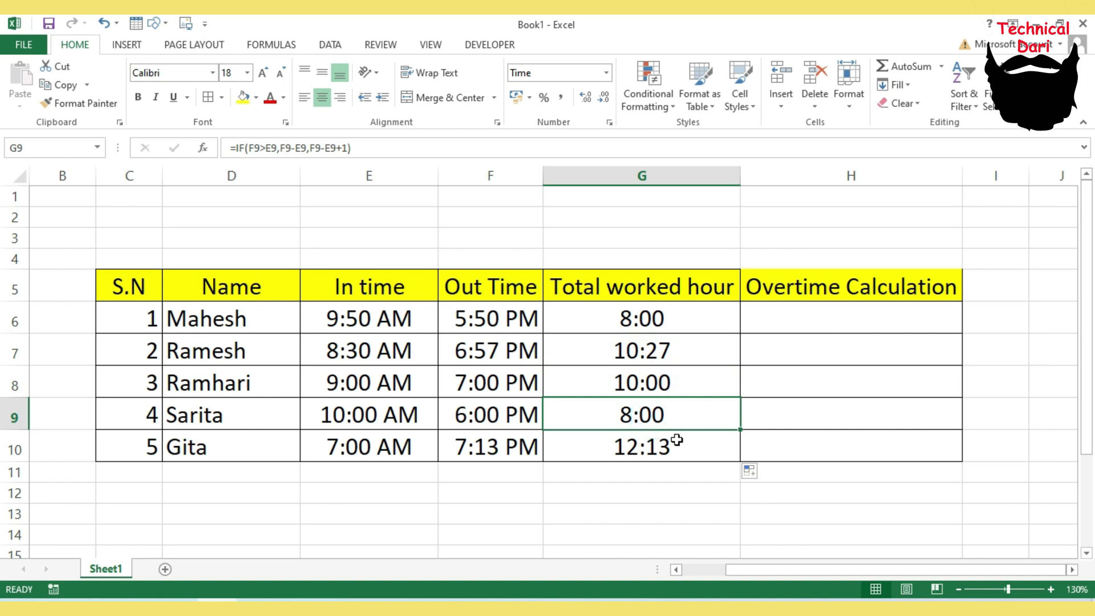
pyautogui.moveTo(673, 318); pyautogui.dragTo(655, 442)
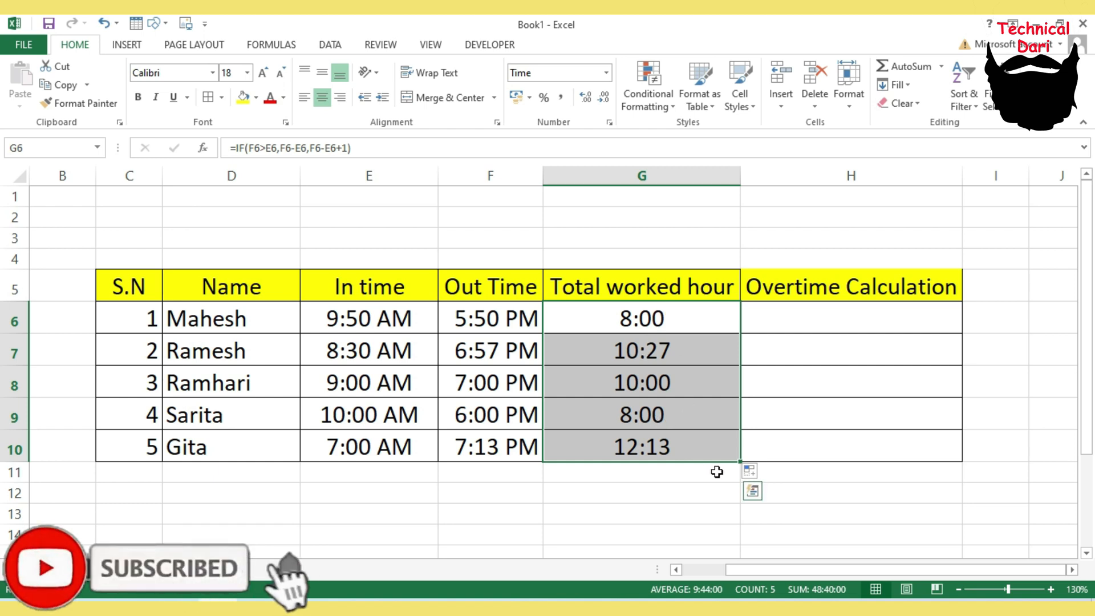
# - Enter the formula =G6-TIME(8,0,0) in the first Overtime Calculation cell
pyautogui.click(833, 314)
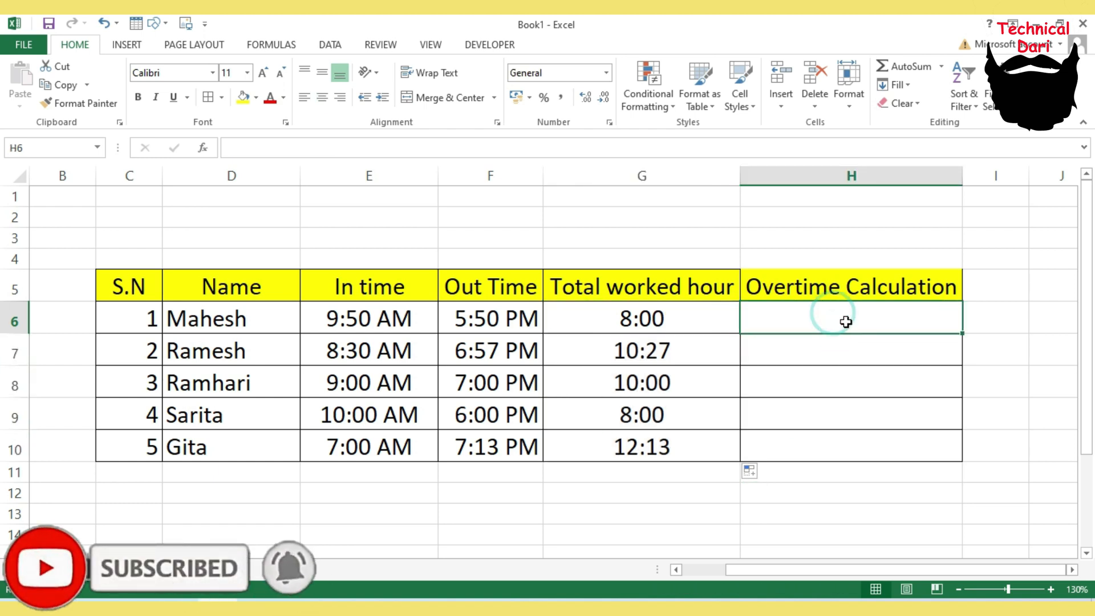
pyautogui.write('=')
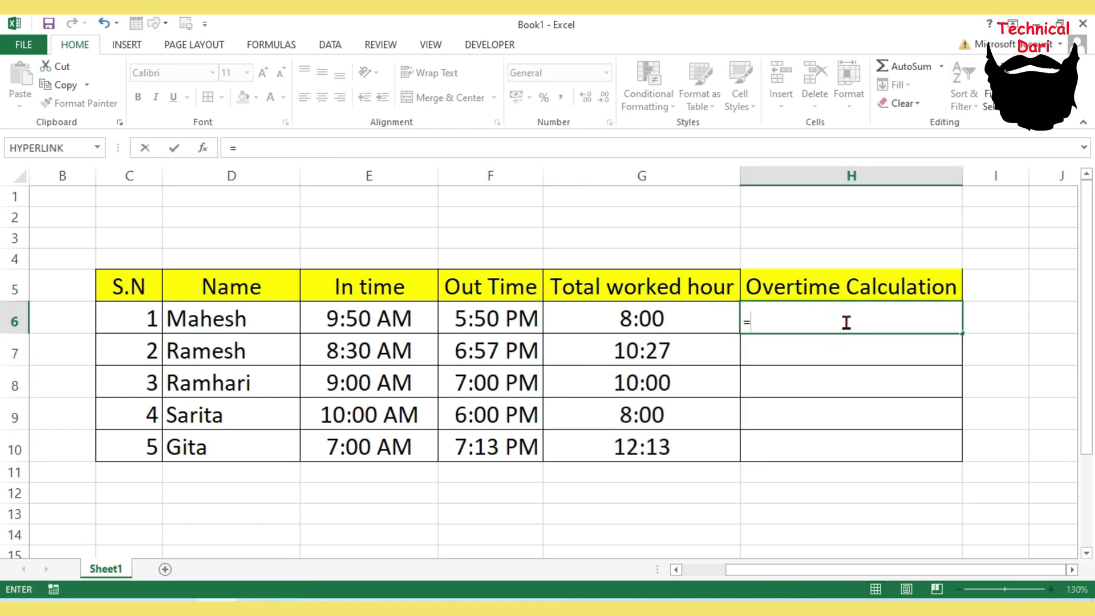
pyautogui.click(652, 318)
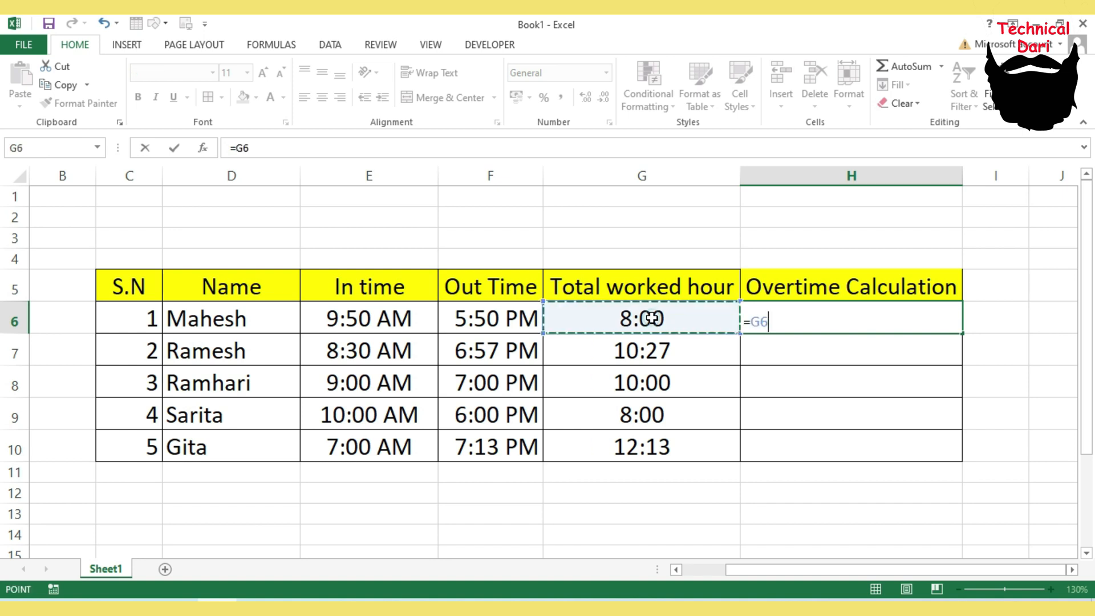
pyautogui.write('-')
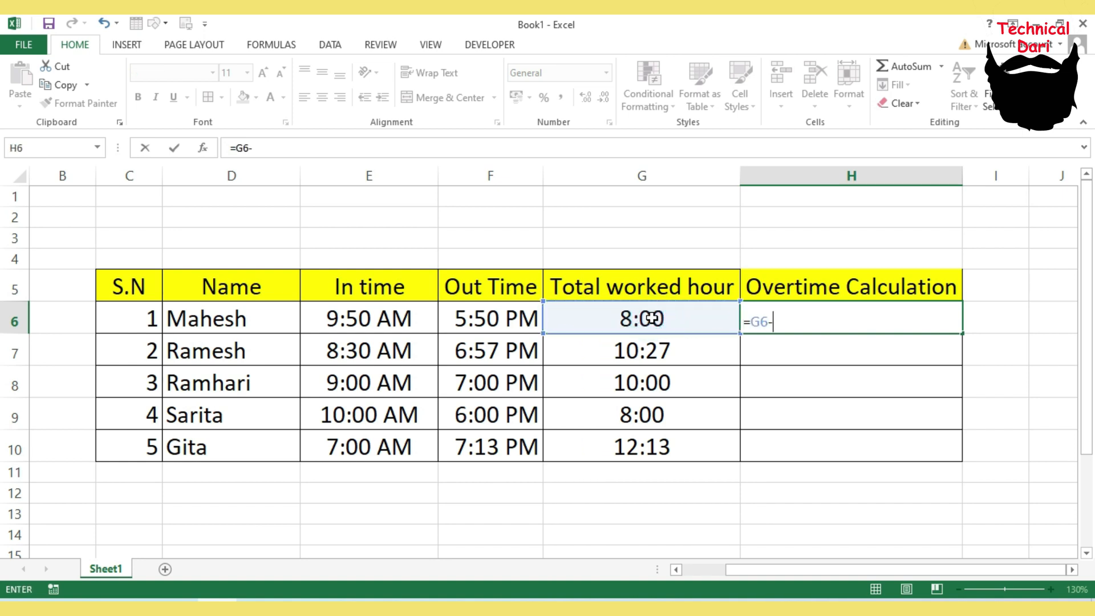
pyautogui.write('tim')
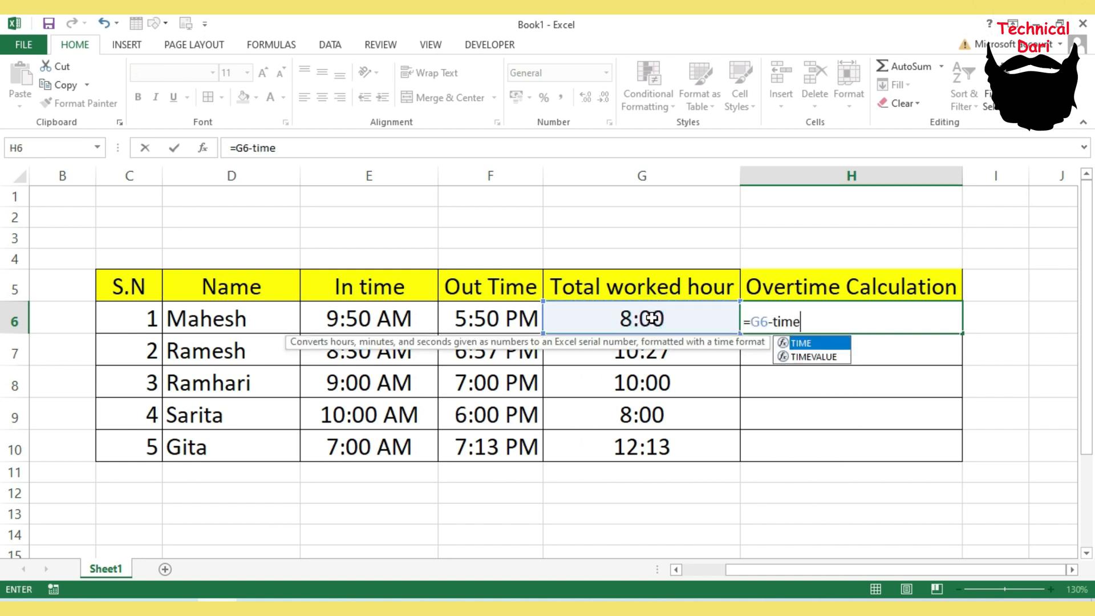
pyautogui.write('e(8')
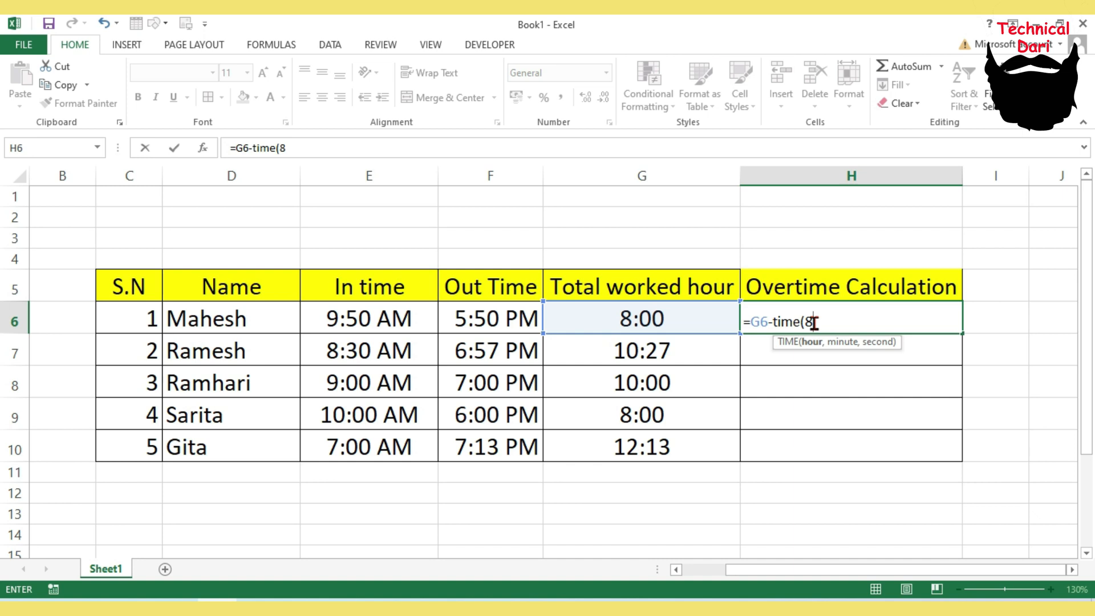
pyautogui.write(',0,0')
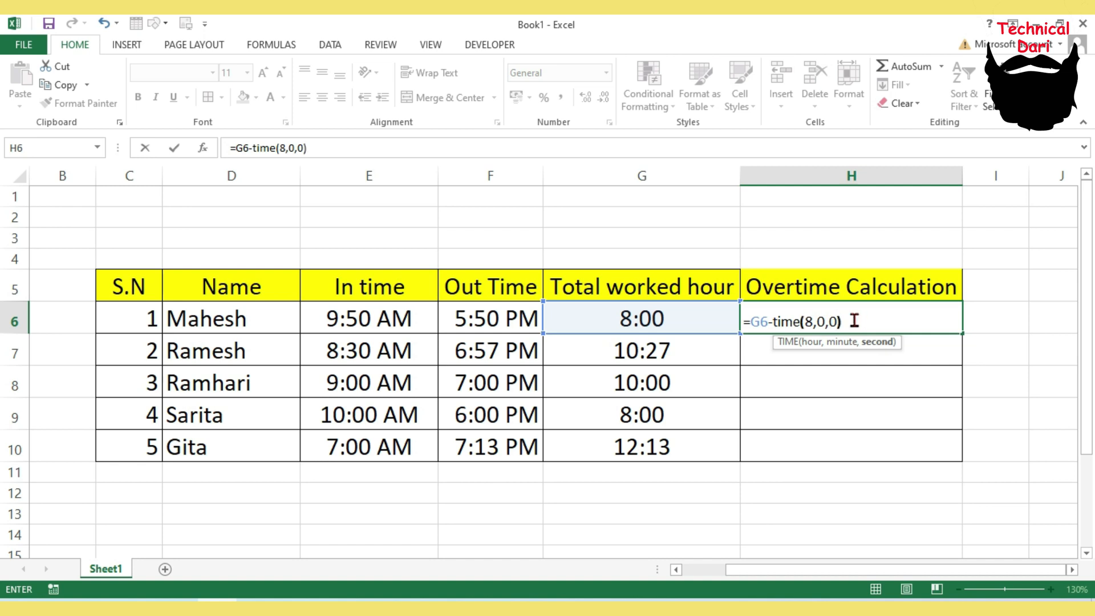
pyautogui.press('Return')
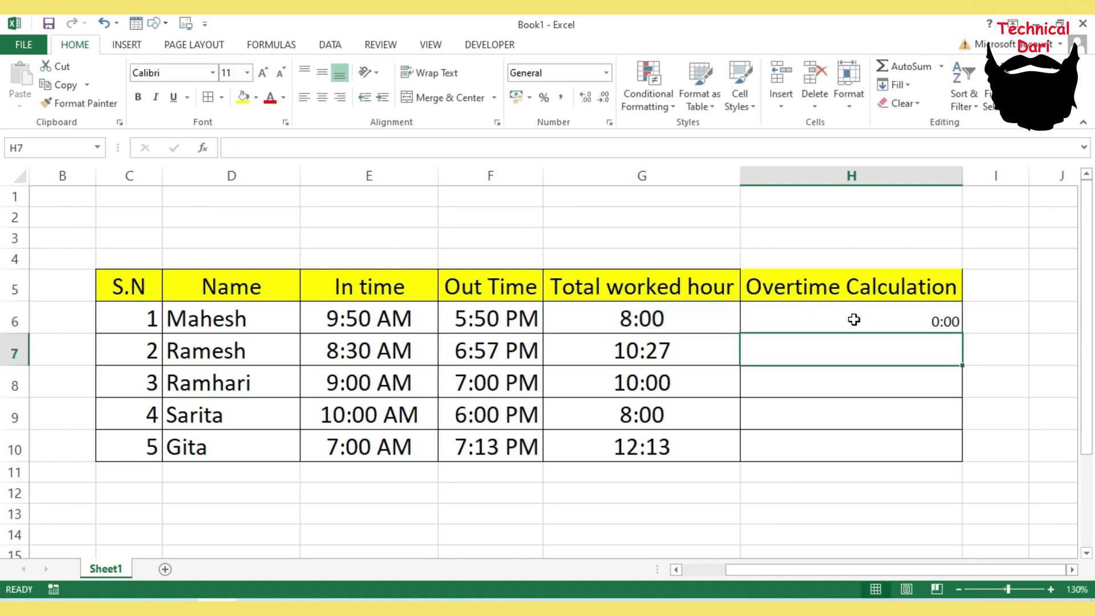
# - Center-align the first overtime cell and increase its font size to 20
pyautogui.click(868, 322)
pyautogui.click(323, 97)
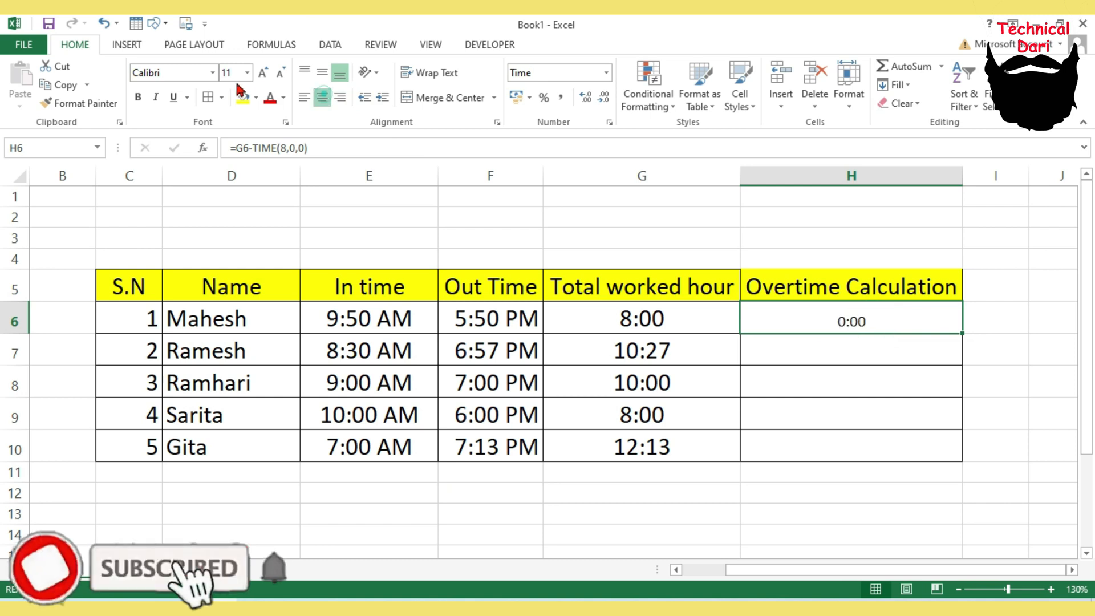
pyautogui.click(263, 75)
pyautogui.click(264, 74)
pyautogui.click(263, 75)
pyautogui.click(263, 74)
pyautogui.click(263, 75)
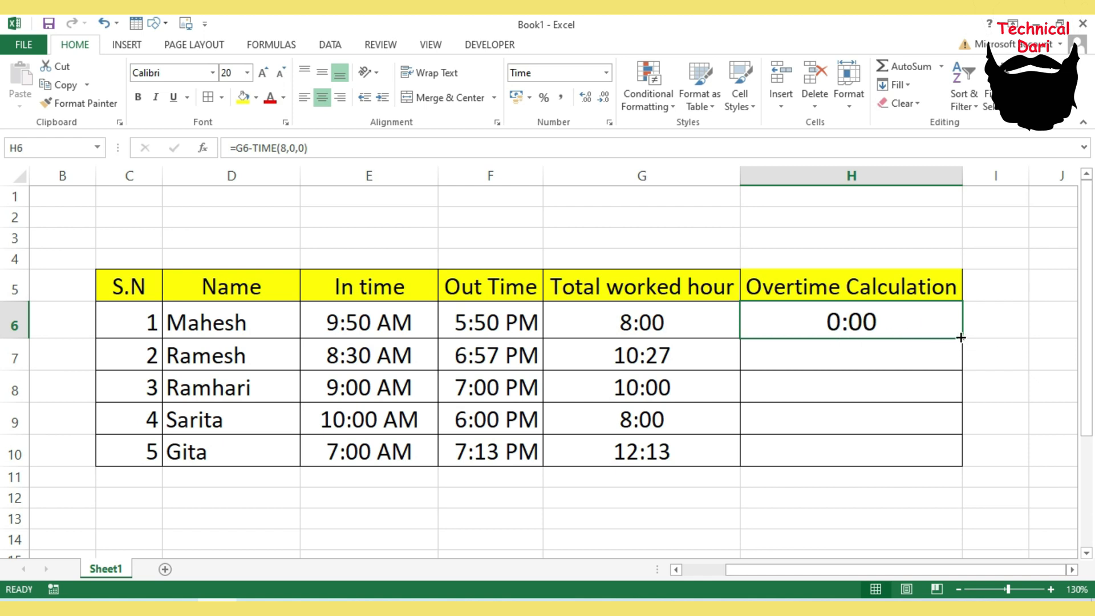
# - Fill the overtime formula down through the remaining Overtime Calculation cells for all five employees
pyautogui.moveTo(961, 337); pyautogui.dragTo(959, 465)
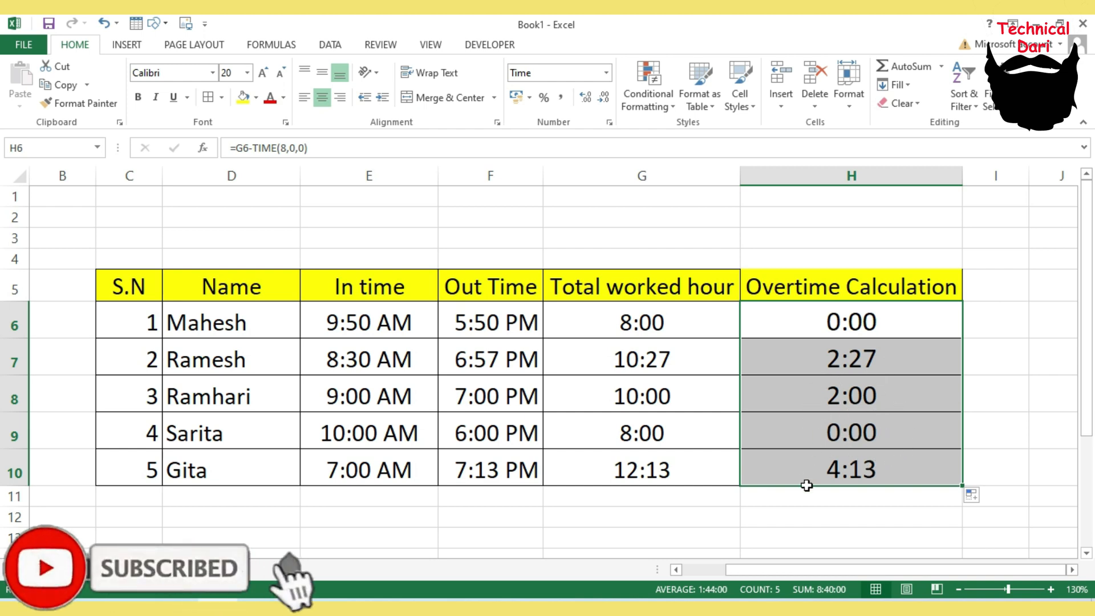
pyautogui.keyDown('shift'); pyautogui.click(873, 362); pyautogui.keyUp('shift')
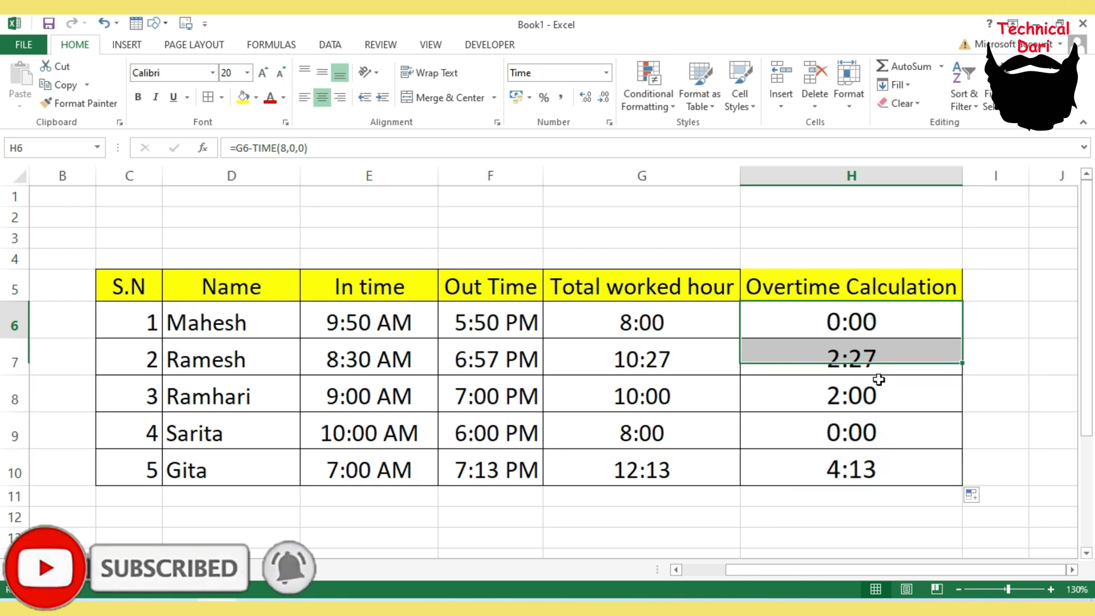
pyautogui.keyDown('shift'); pyautogui.click(885, 432); pyautogui.keyUp('shift')
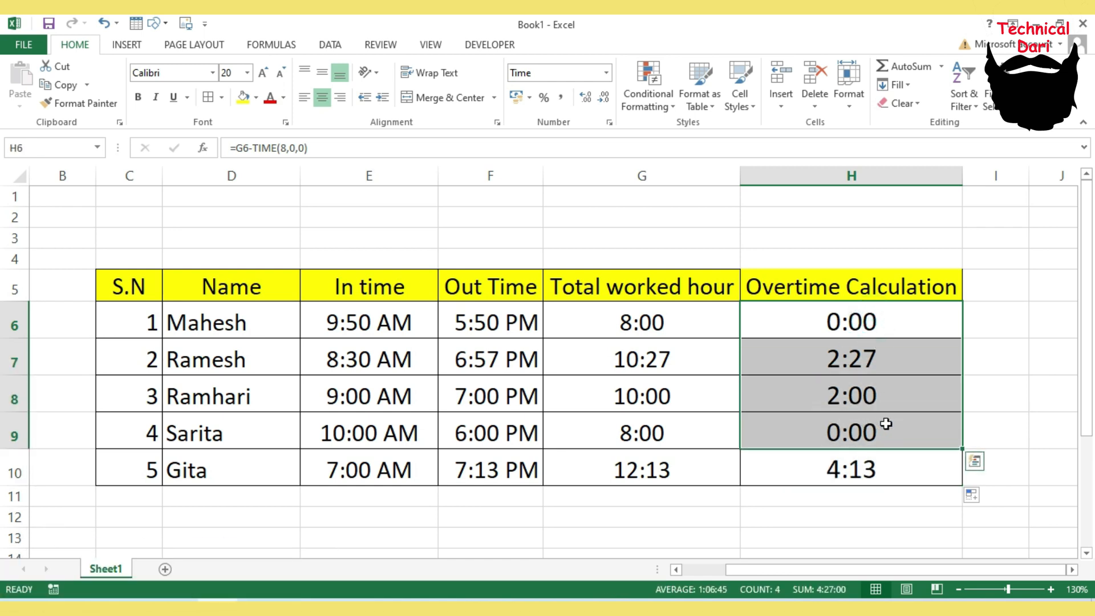